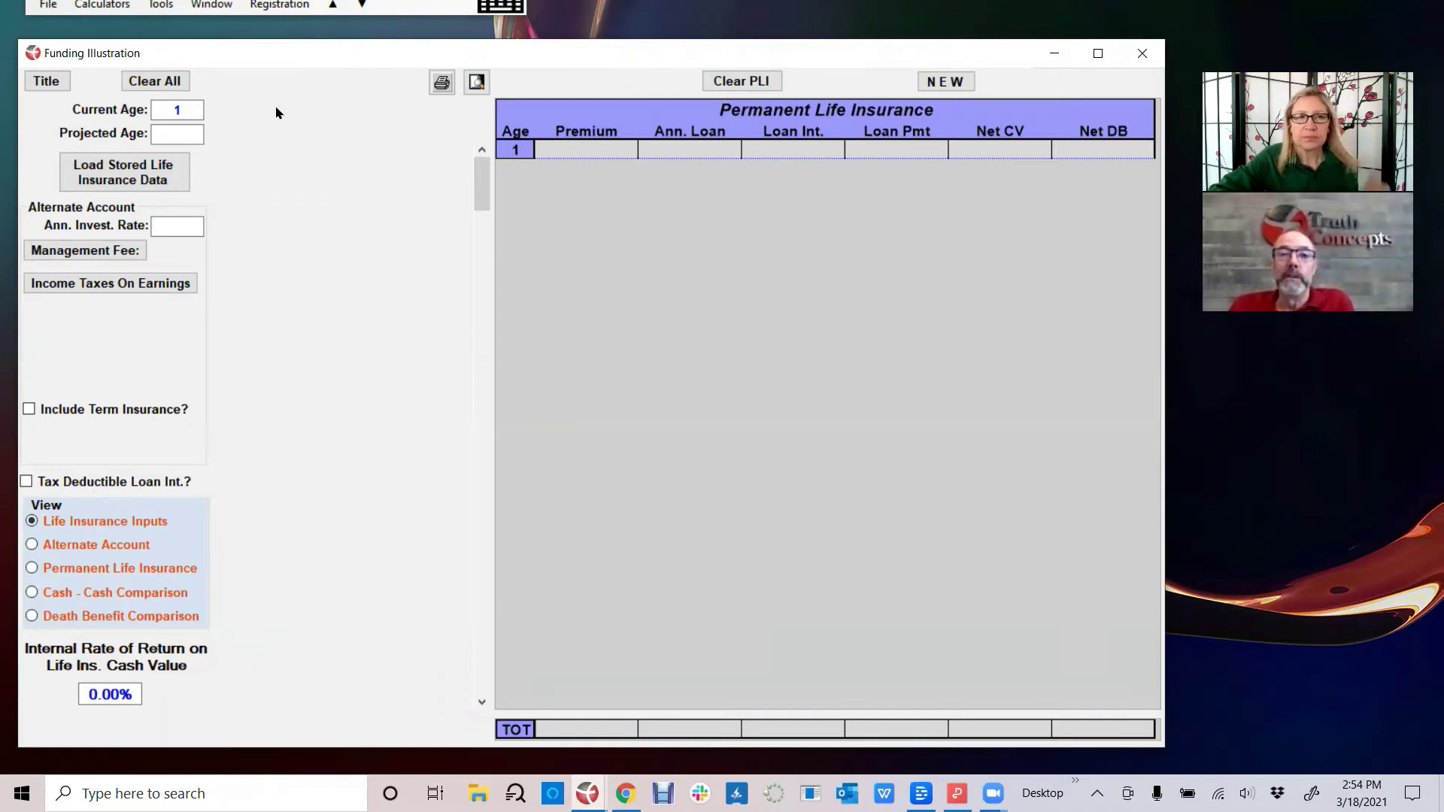
left_click(161, 6)
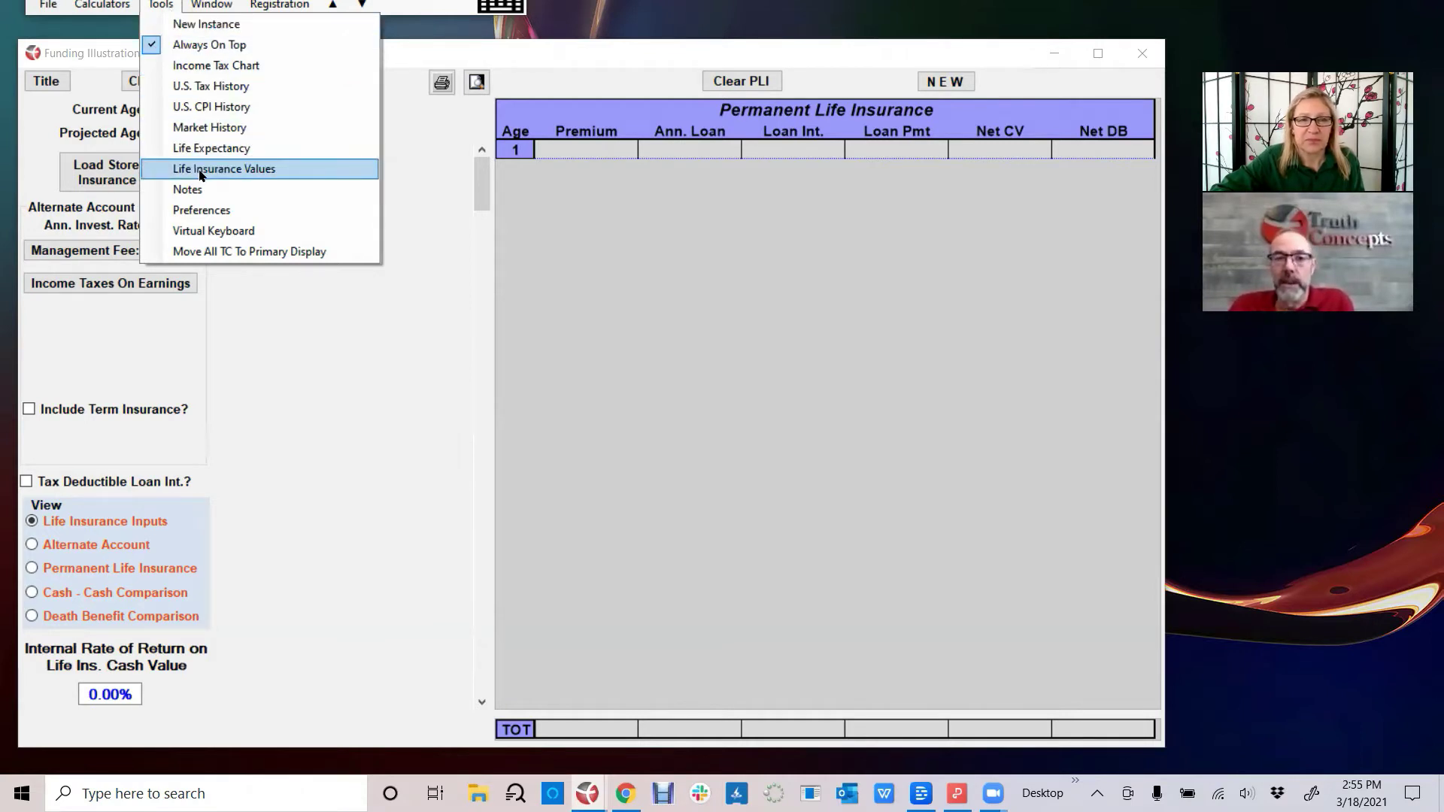
left_click(408, 176)
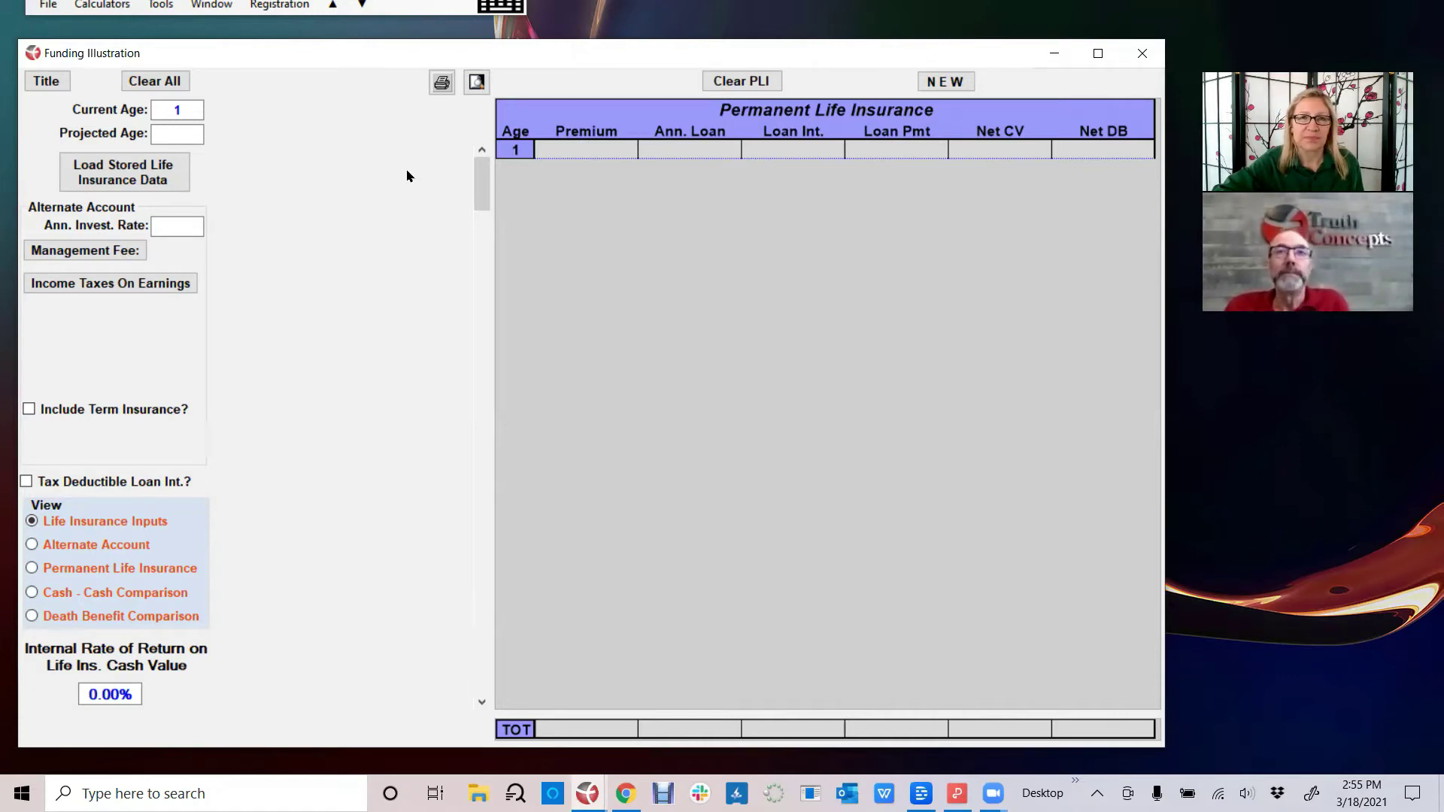
Set the current age to 35 and the projected age to 70
double_click(192, 108)
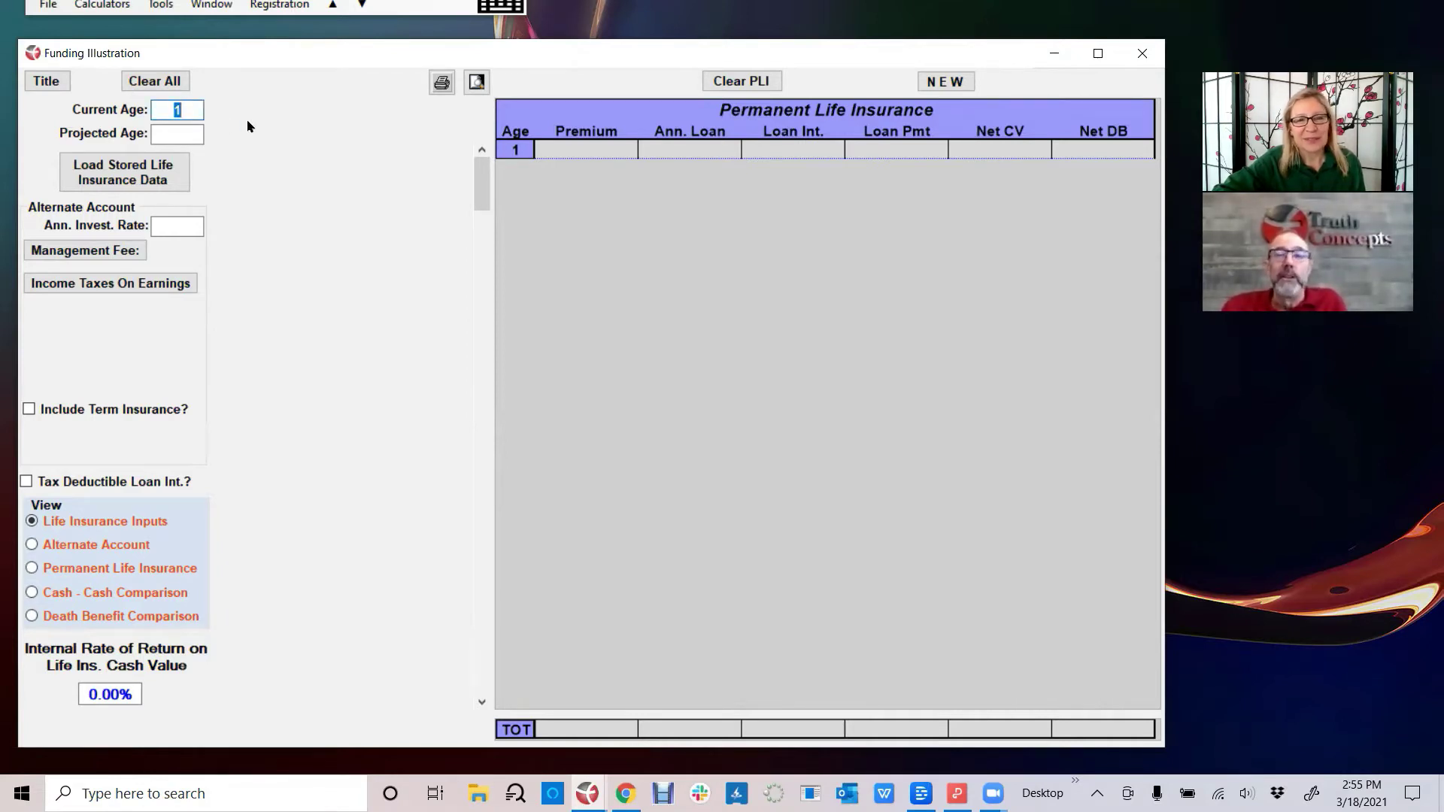
type("35")
key("Tab")
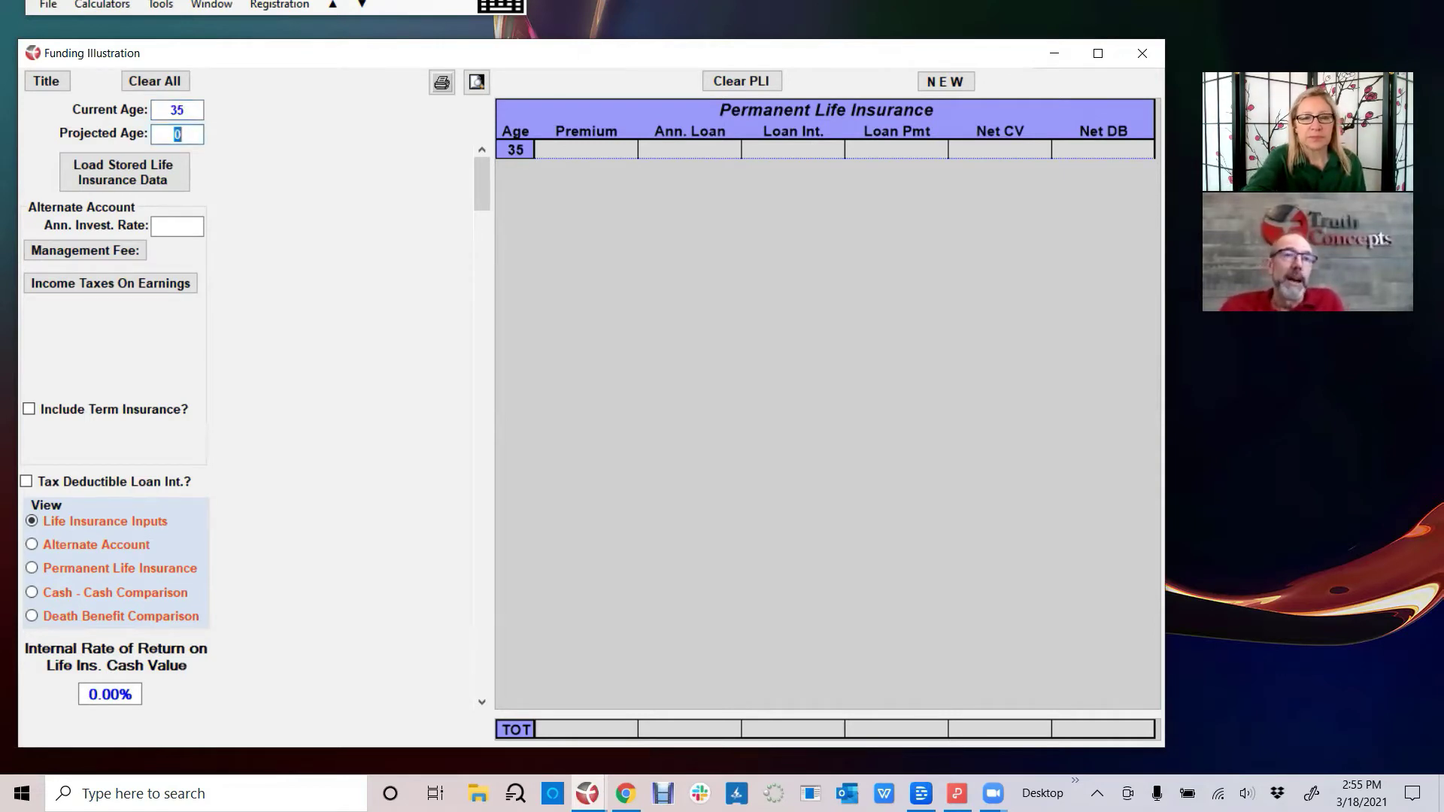
type("70")
key("Tab")
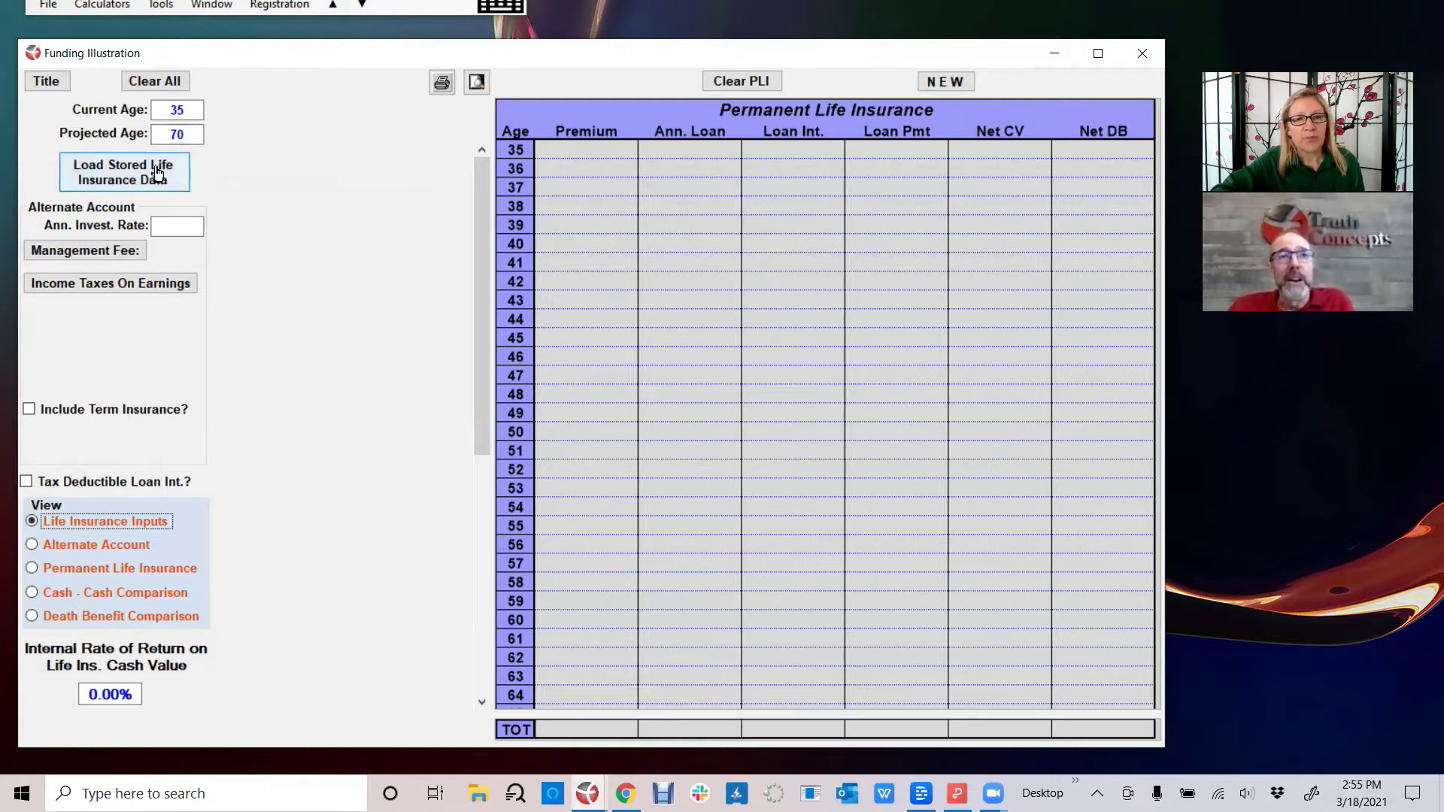
Load the stored permanent insurance illustration "L99 Max PUA Till 65 - 105K WD 85-120" with a starting age of 35, overwriting existing values
left_click(114, 166)
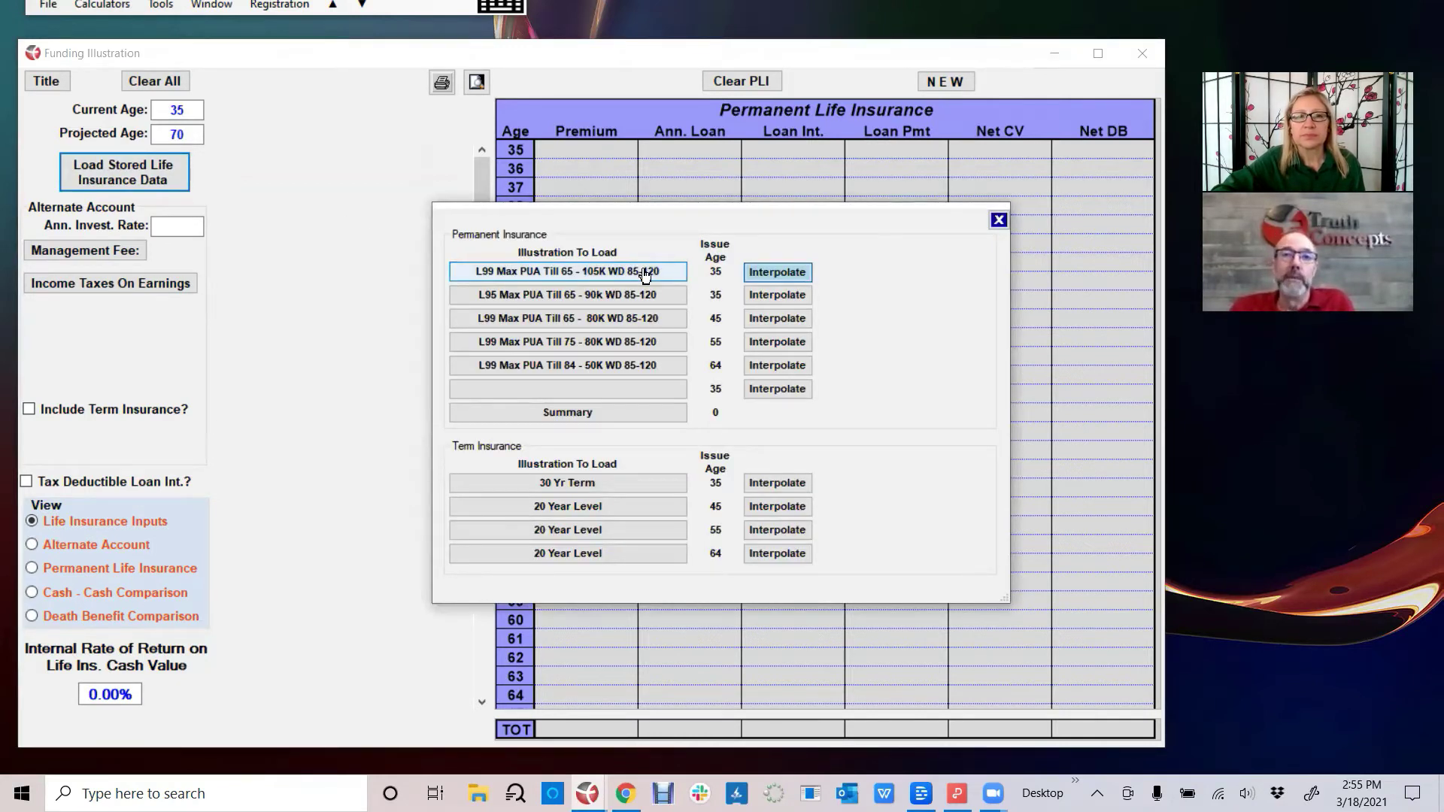
left_click(549, 275)
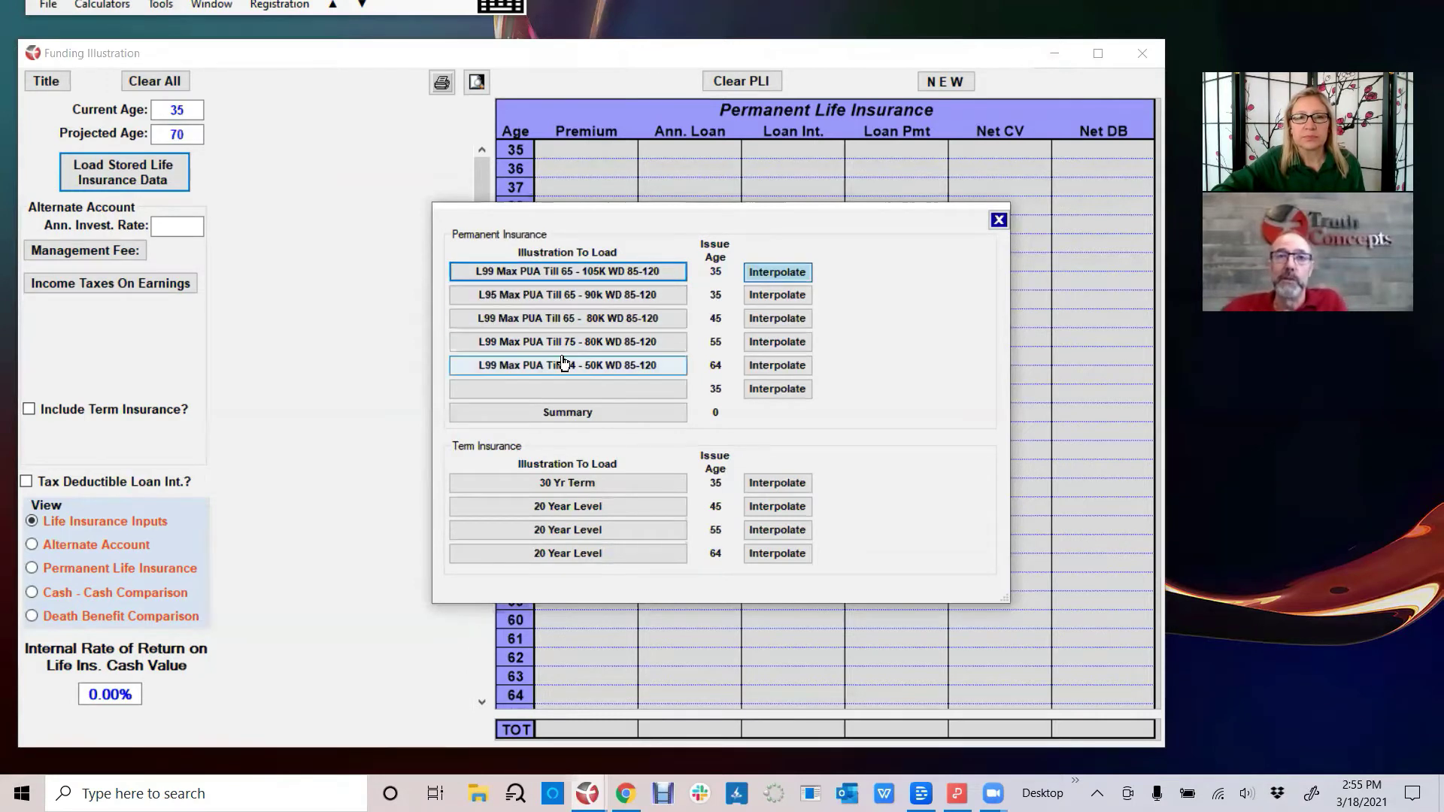
left_click(576, 272)
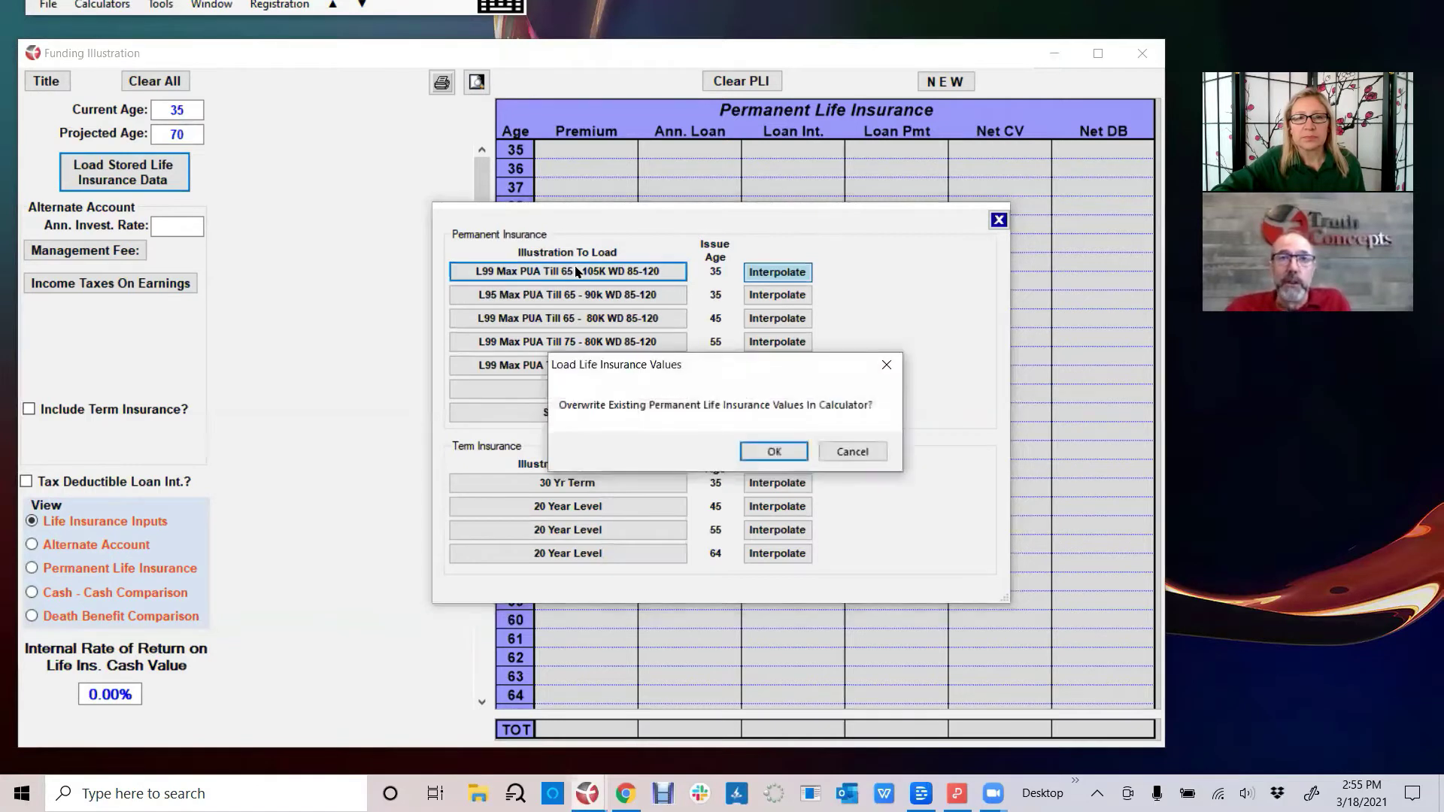
left_click(775, 451)
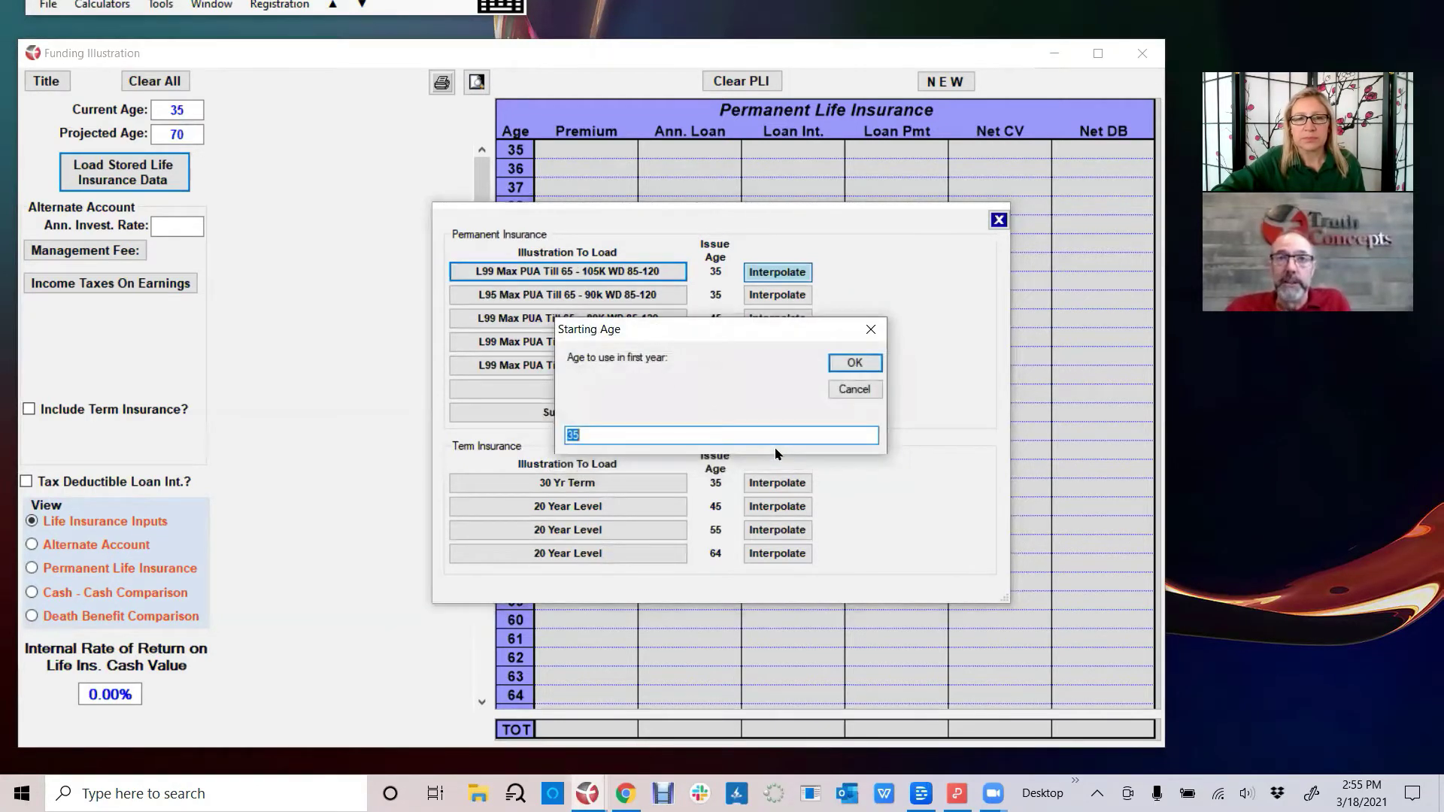
left_click(863, 369)
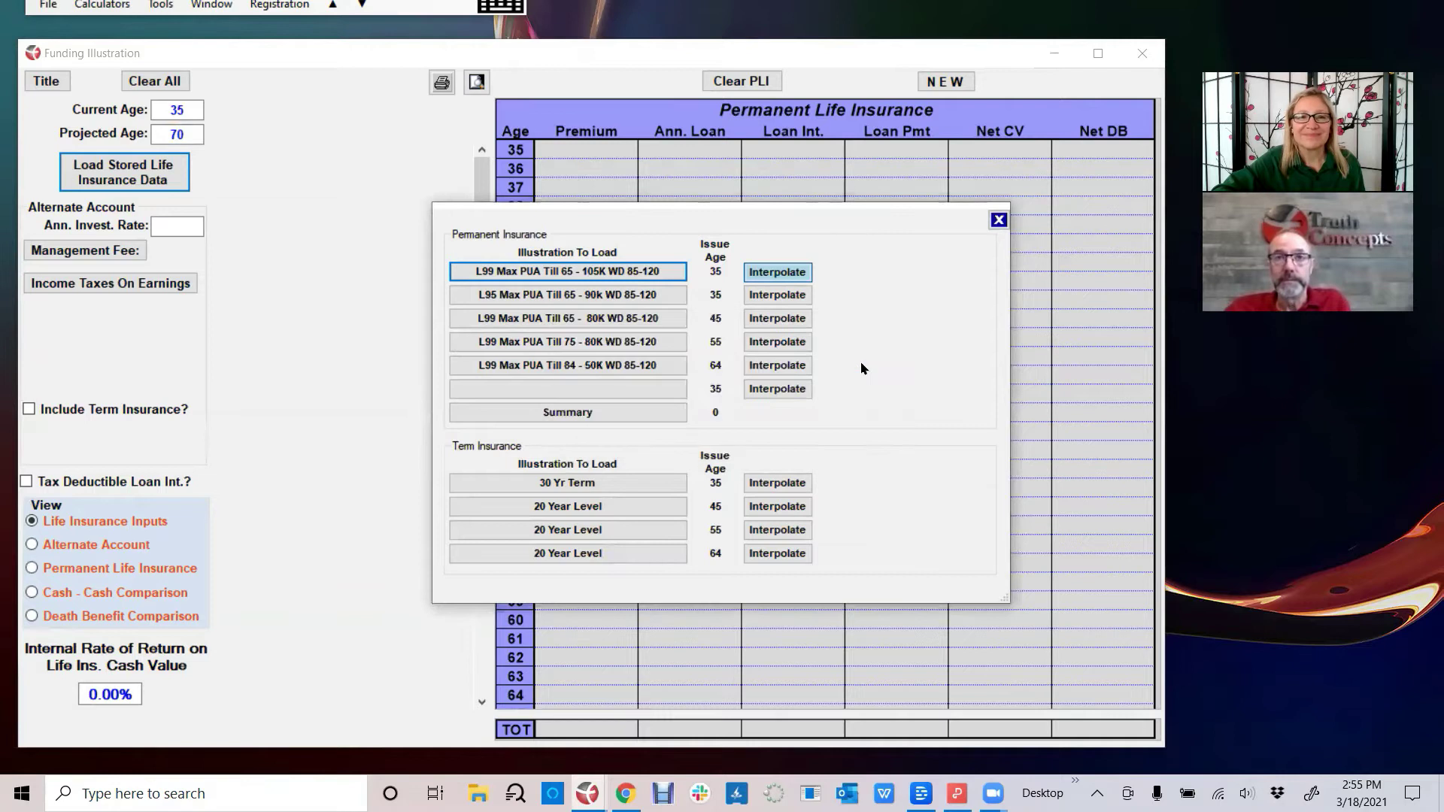
left_click(999, 220)
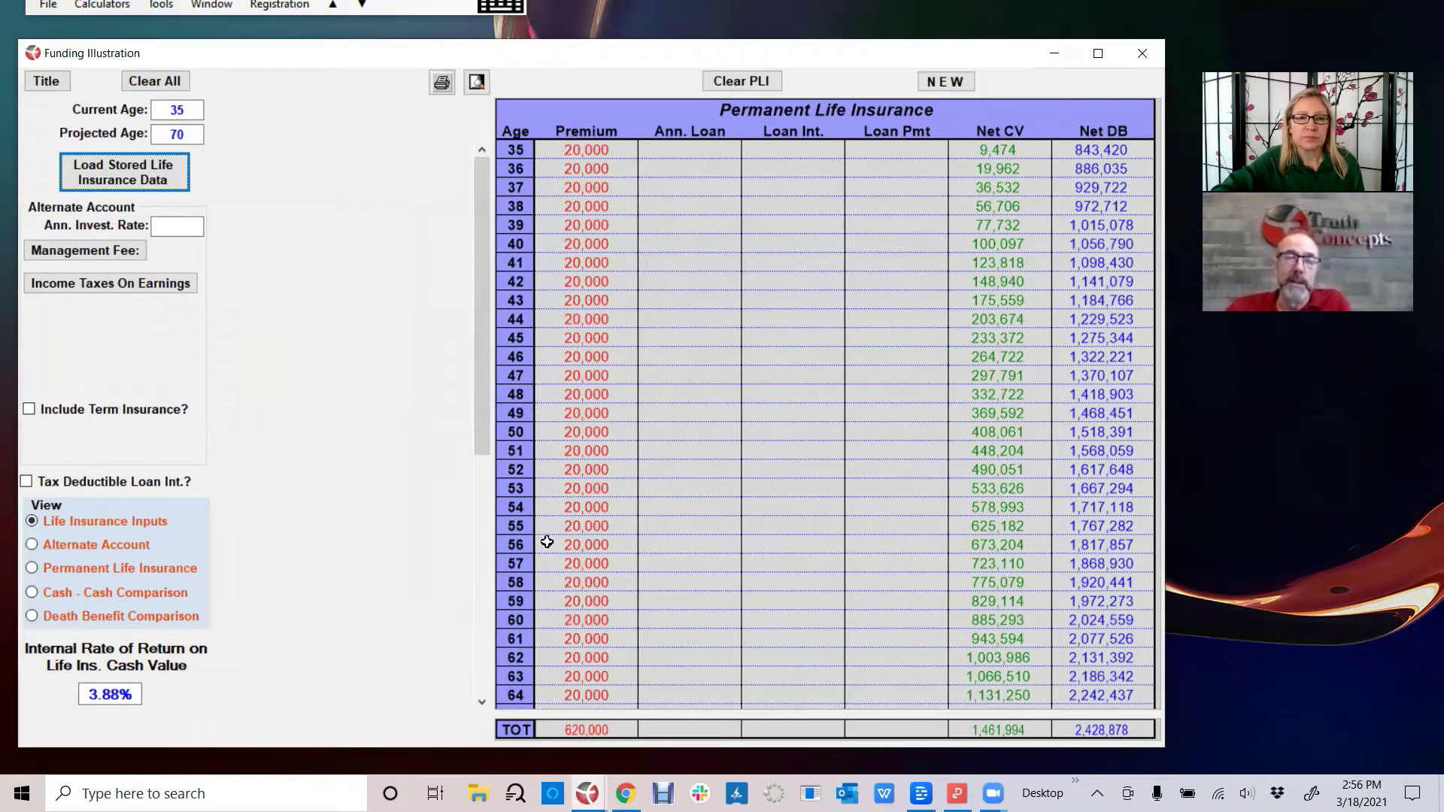
Apply income taxes on the alternate account's earnings with an income tax bracket of 24%
left_click_drag(484, 444, 496, 681)
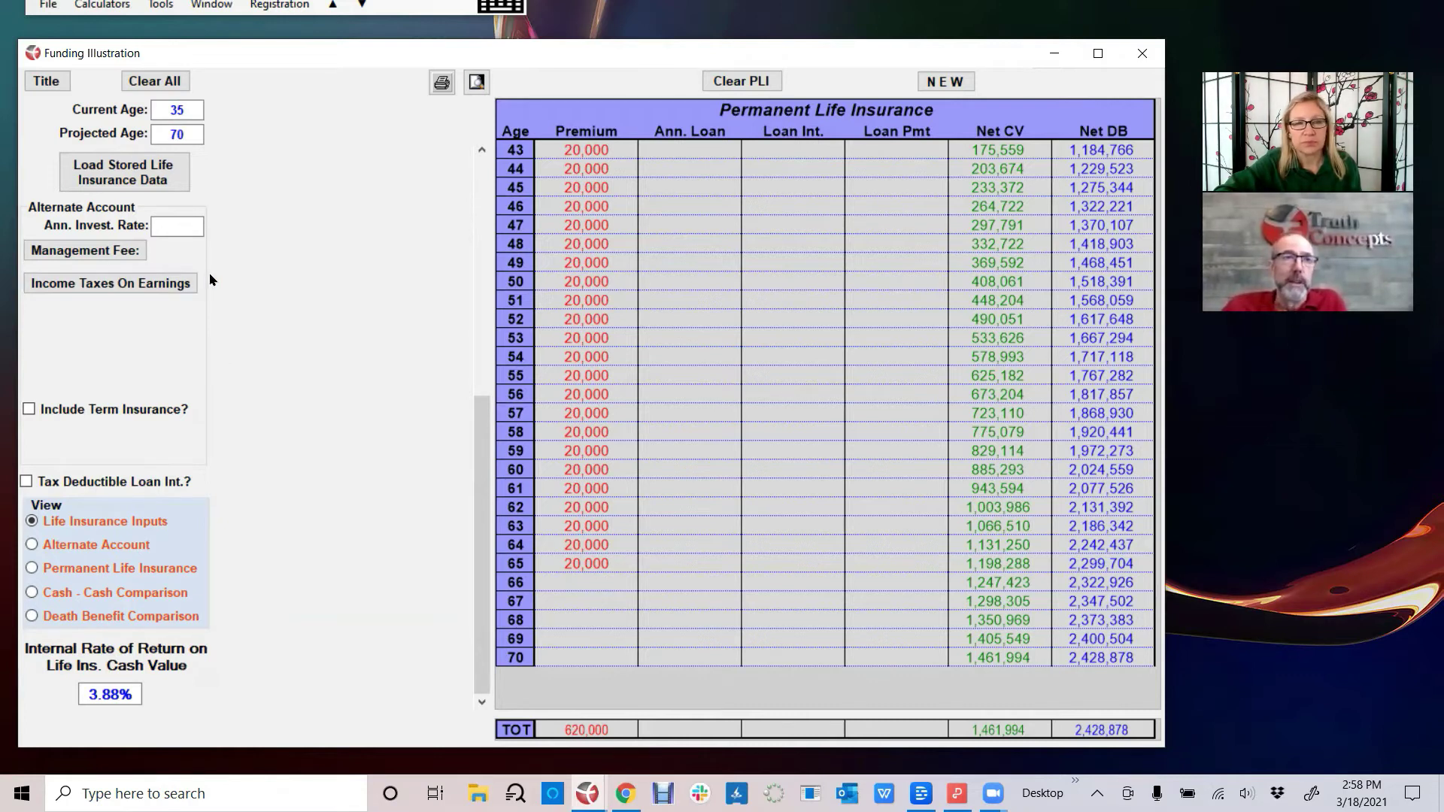
left_click(168, 283)
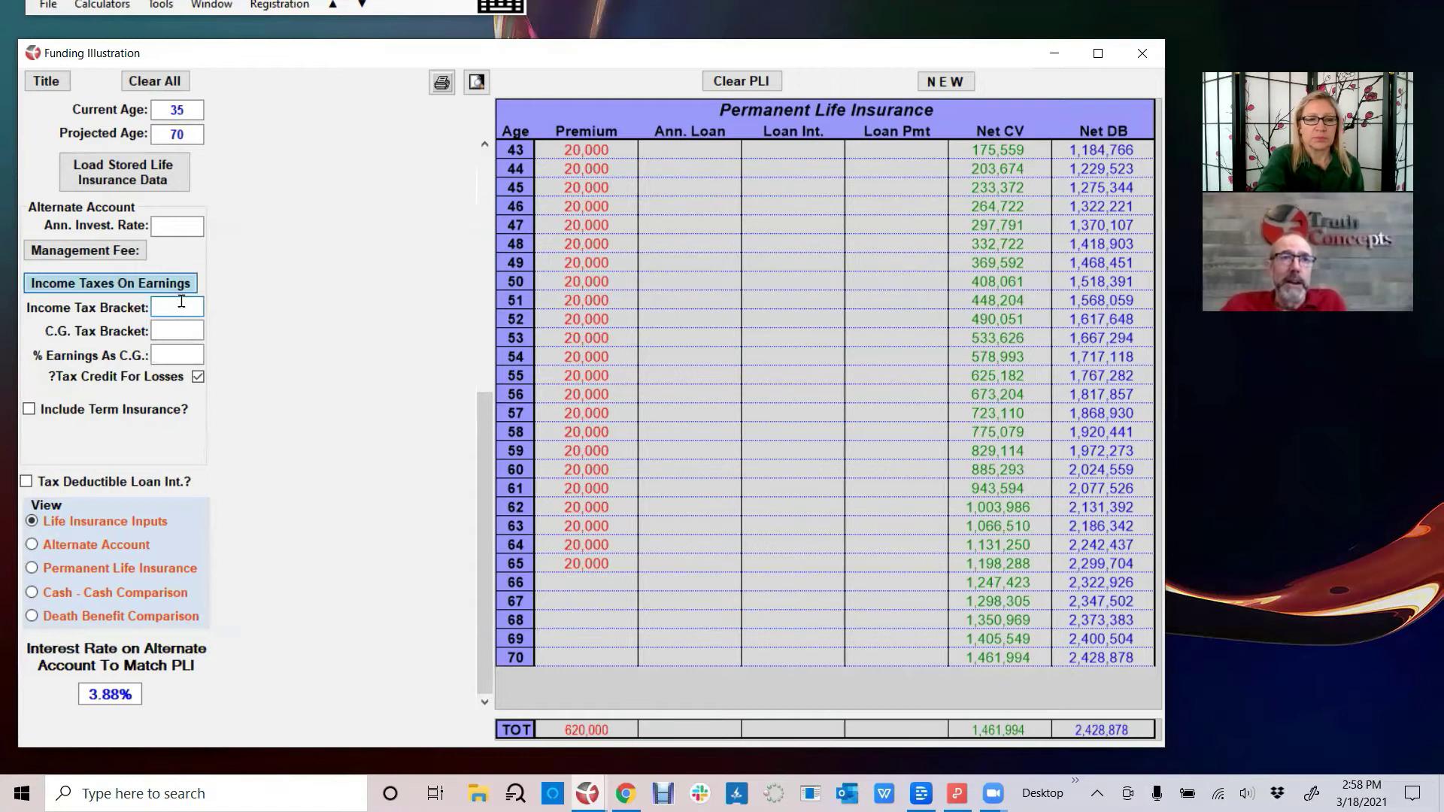
left_click(181, 305)
type("24")
key("Tab")
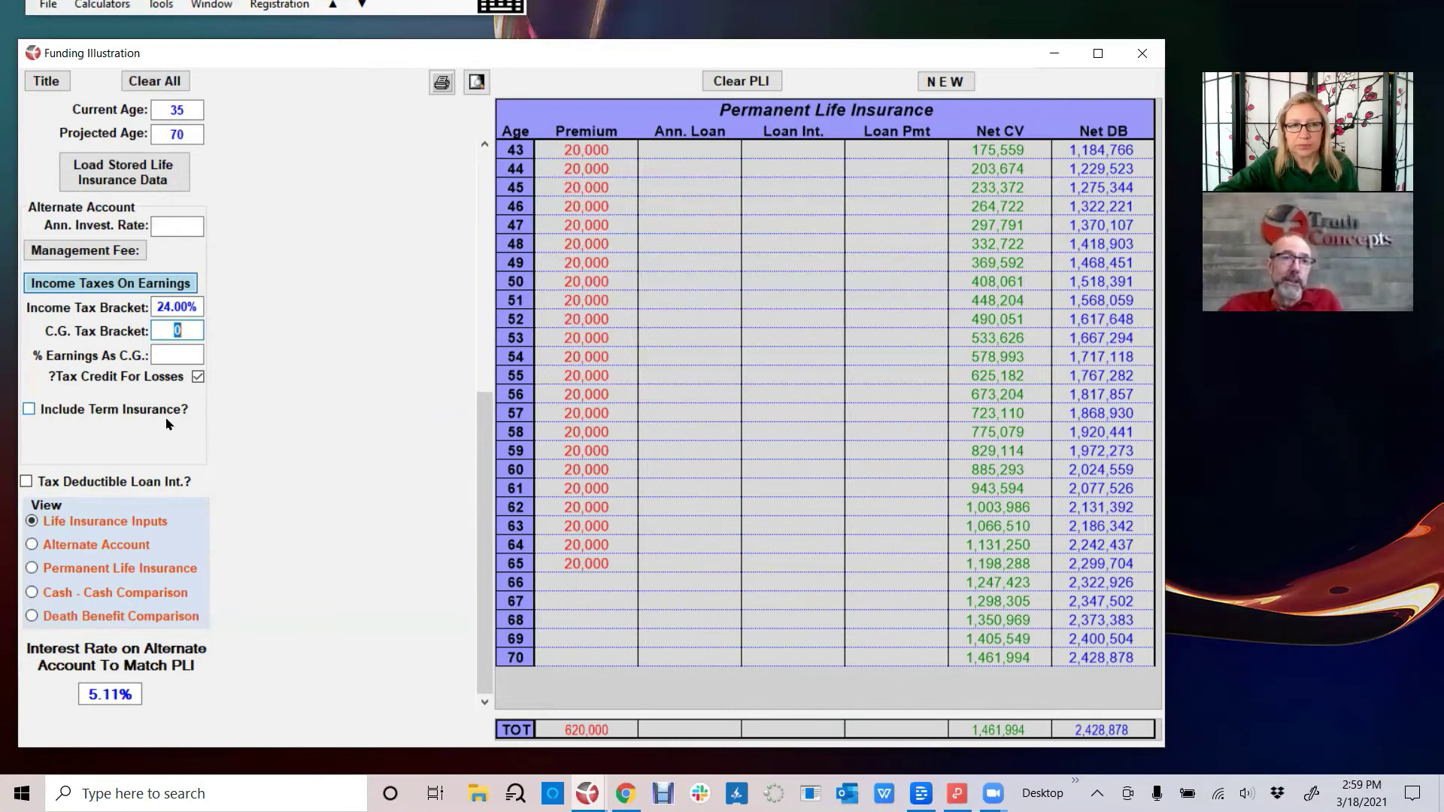
Include term insurance in the comparison and load the stored "30 Yr Term" illustration with a starting age of 35
left_click(69, 407)
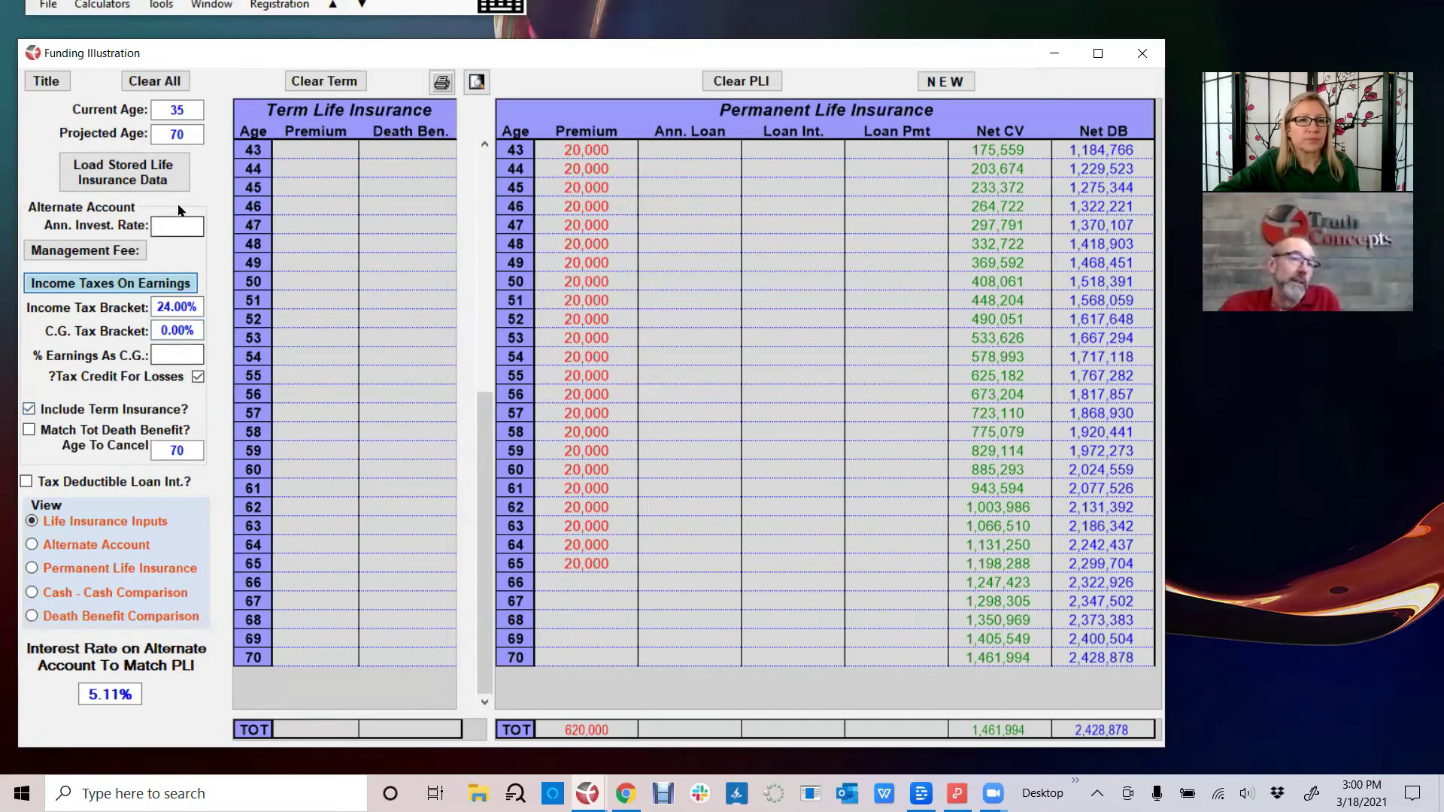
left_click(126, 174)
left_click(578, 485)
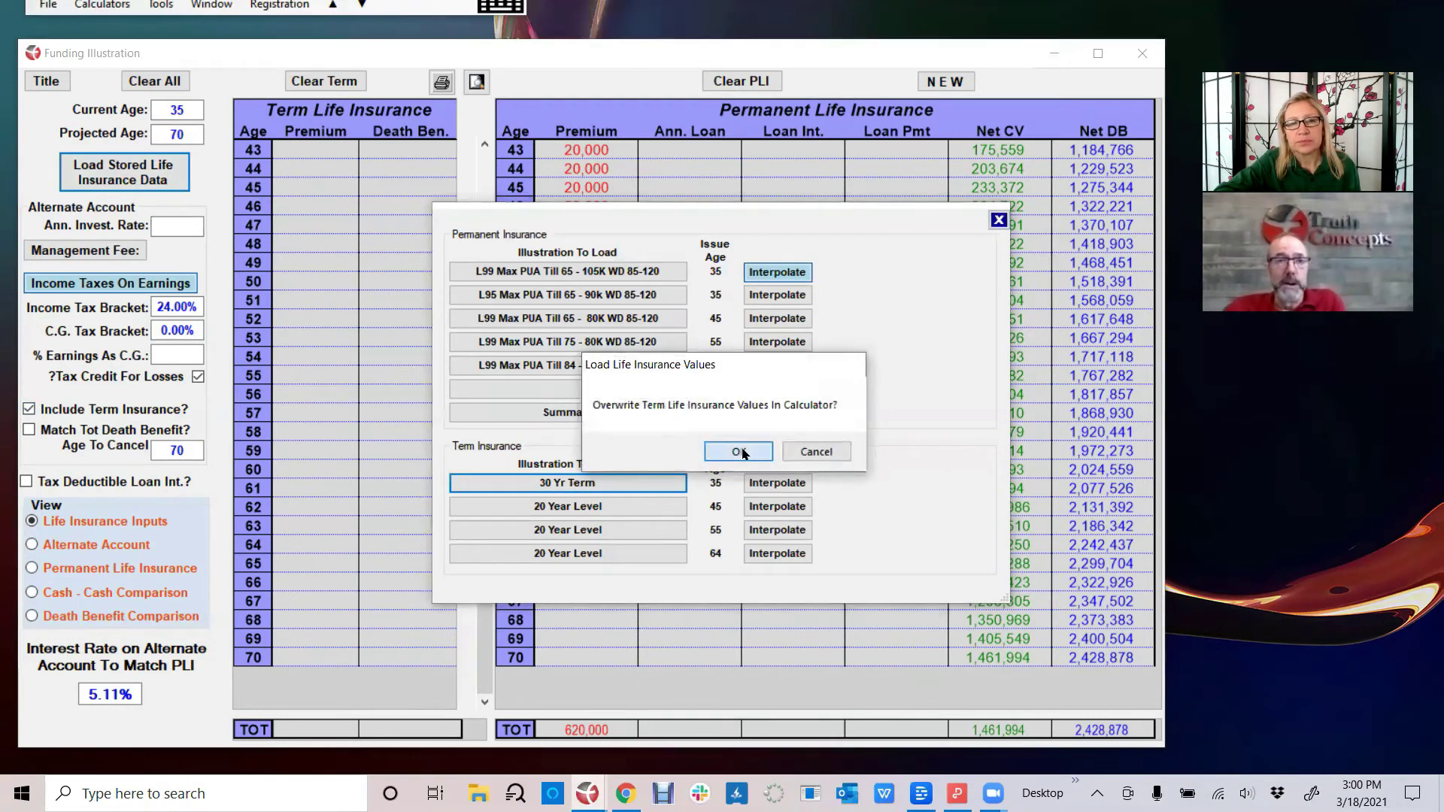
left_click(741, 453)
left_click(856, 364)
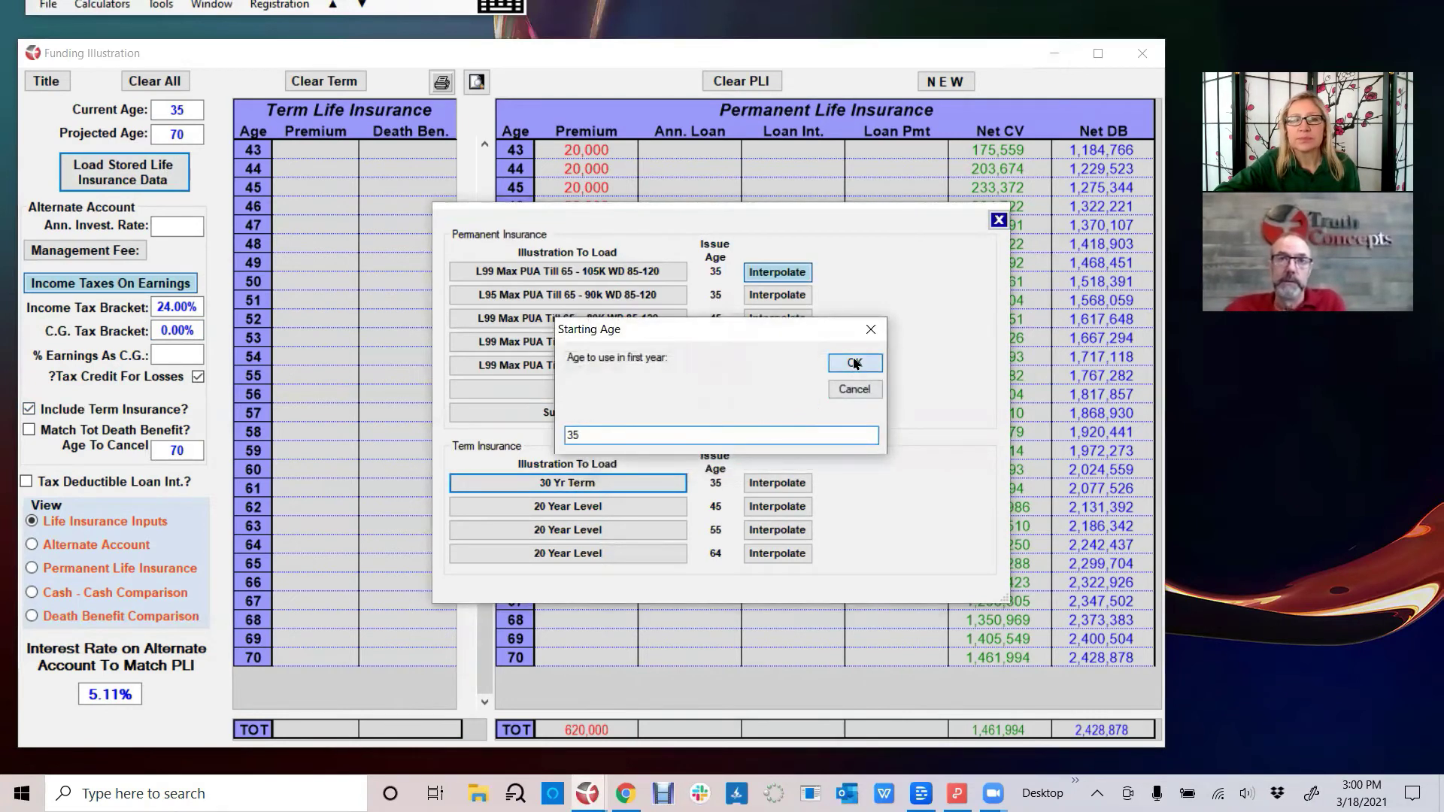
left_click(999, 219)
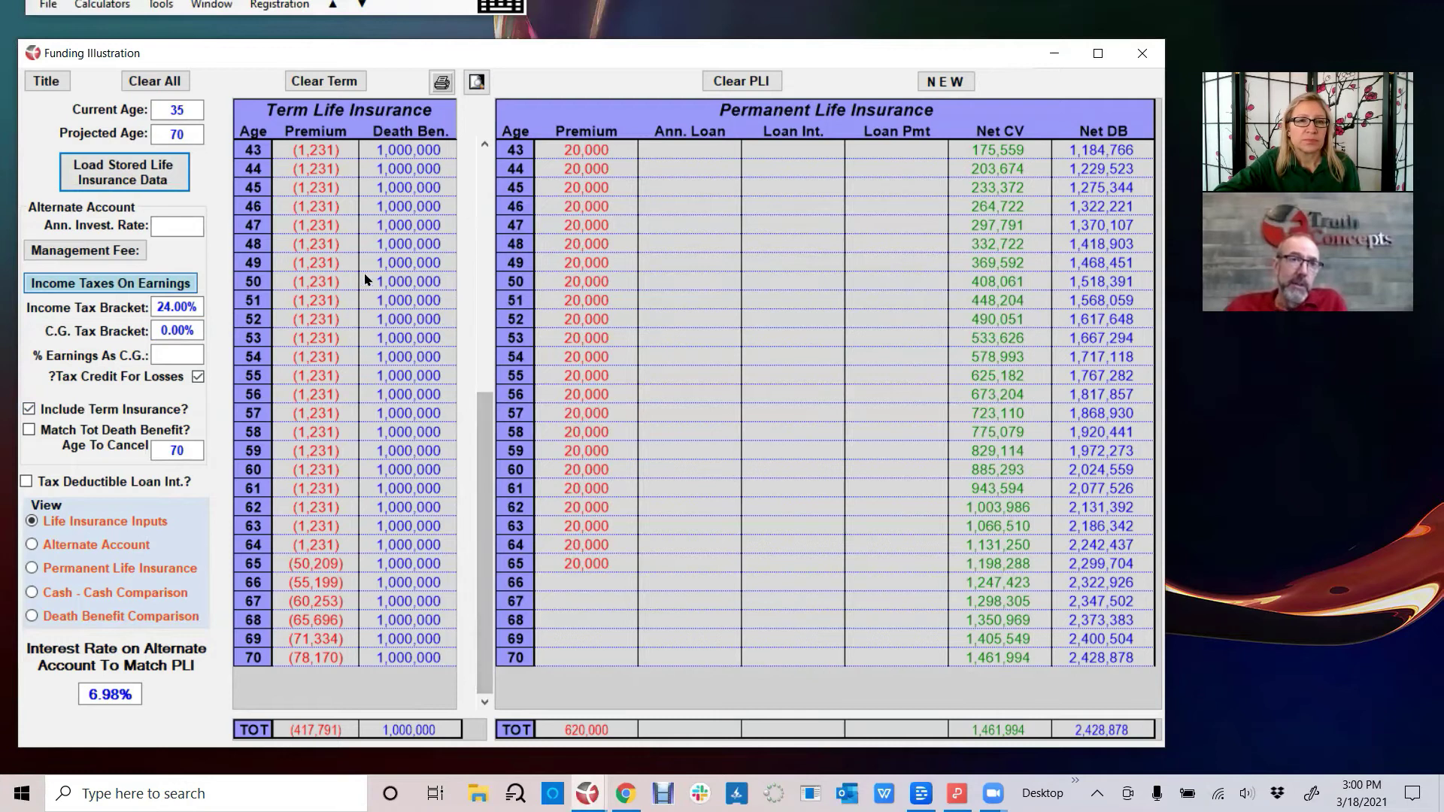
Set the term insurance's age to cancel to 64, hiding the matching interest rate during the change and showing it again
left_click(100, 661)
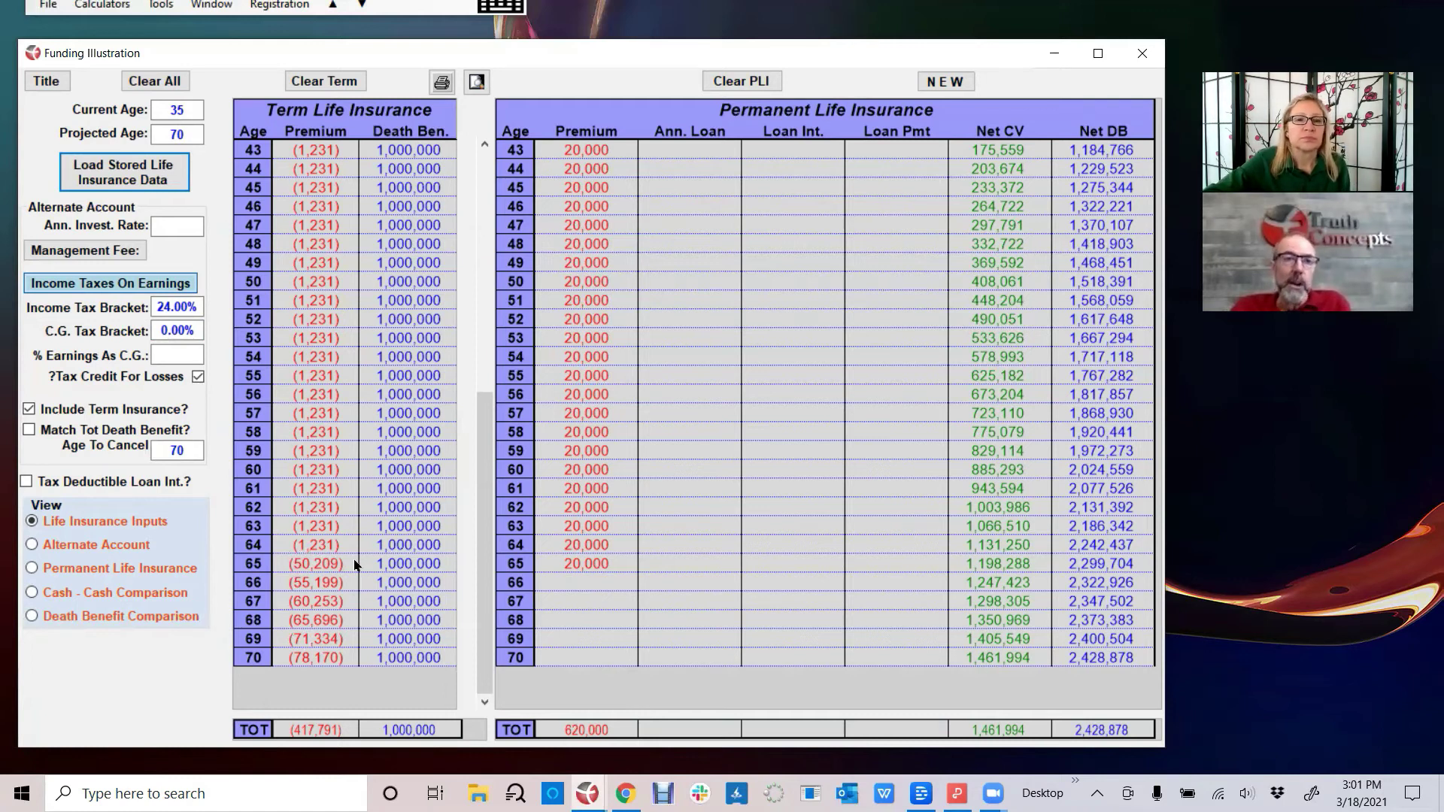
left_click(193, 447)
double_click(193, 447)
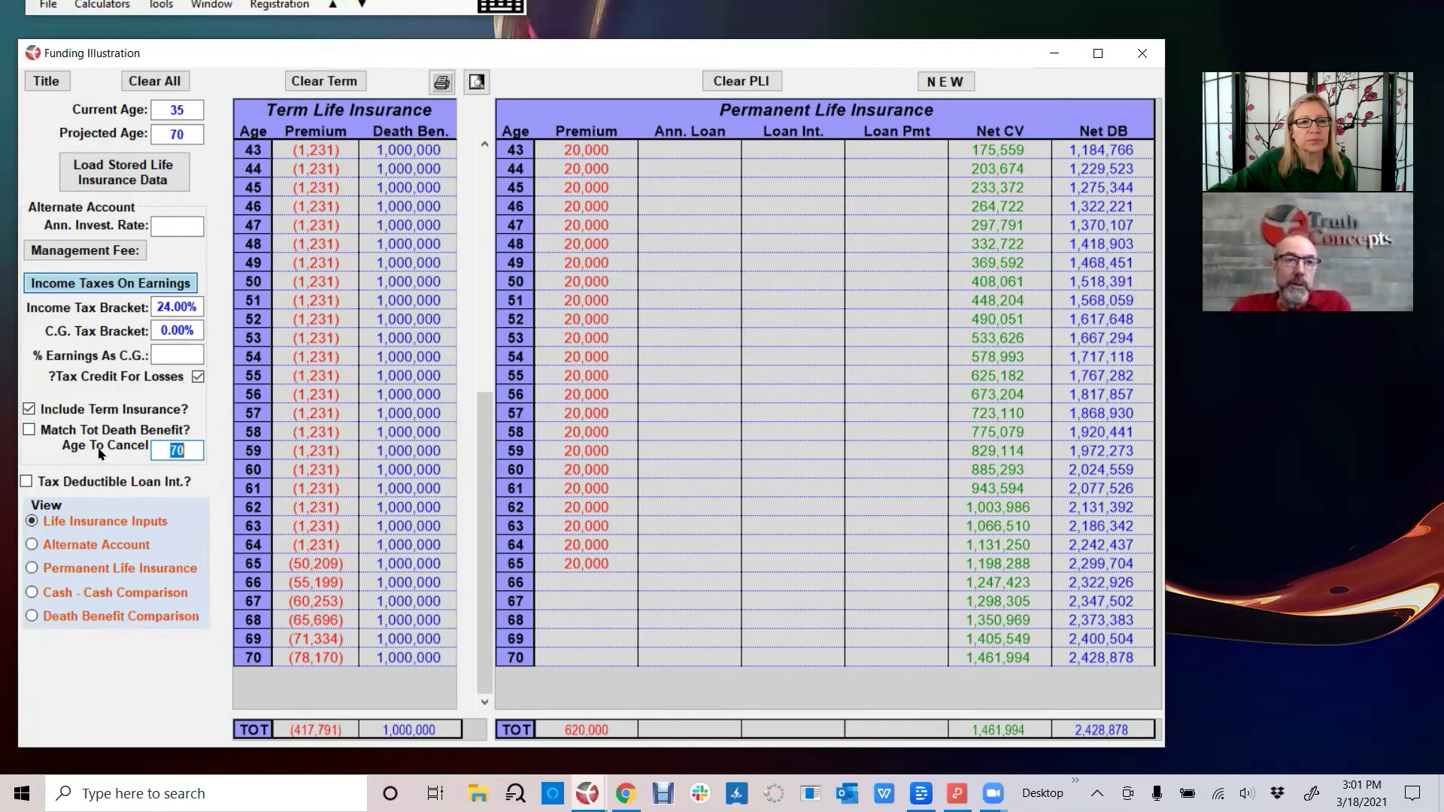
type("64")
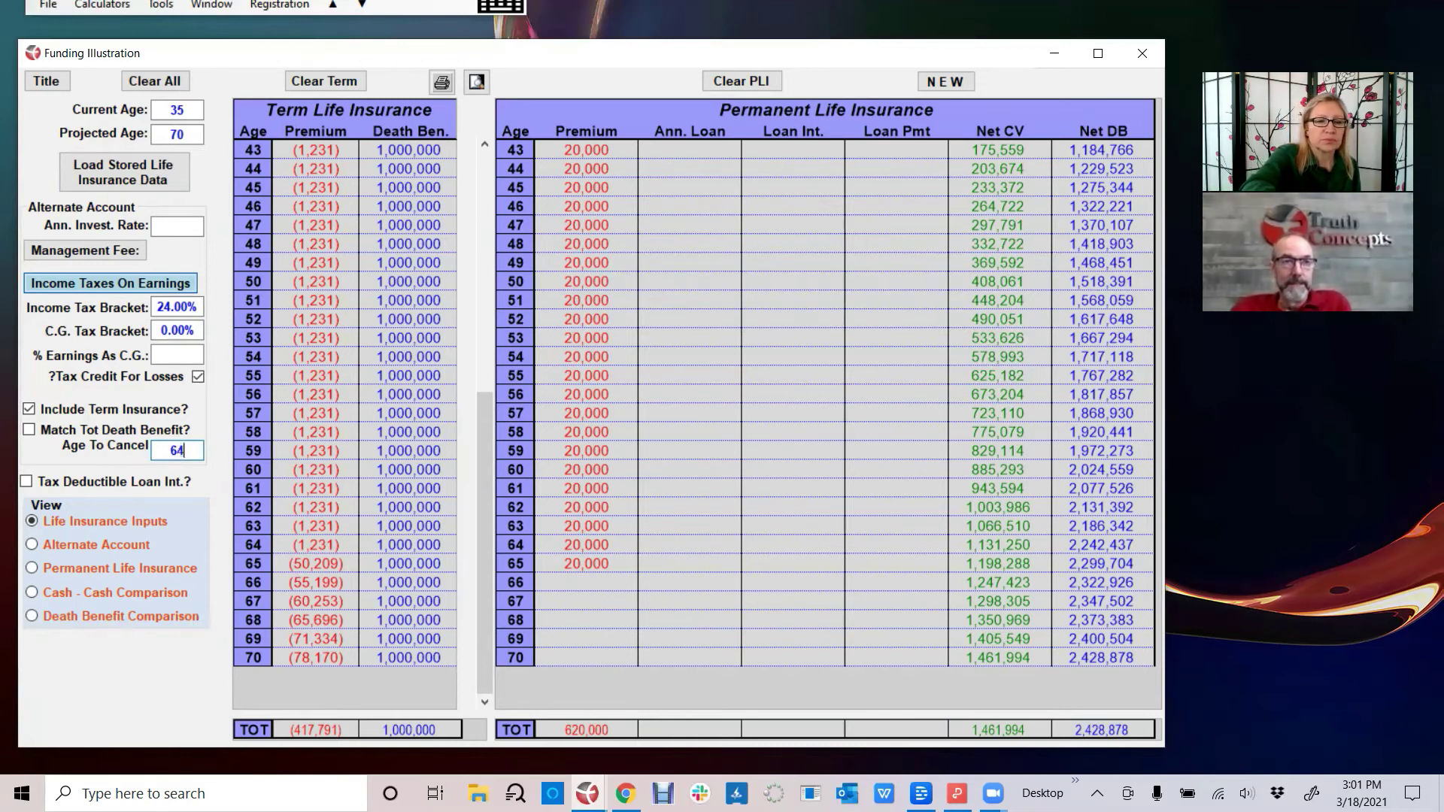
key("Tab")
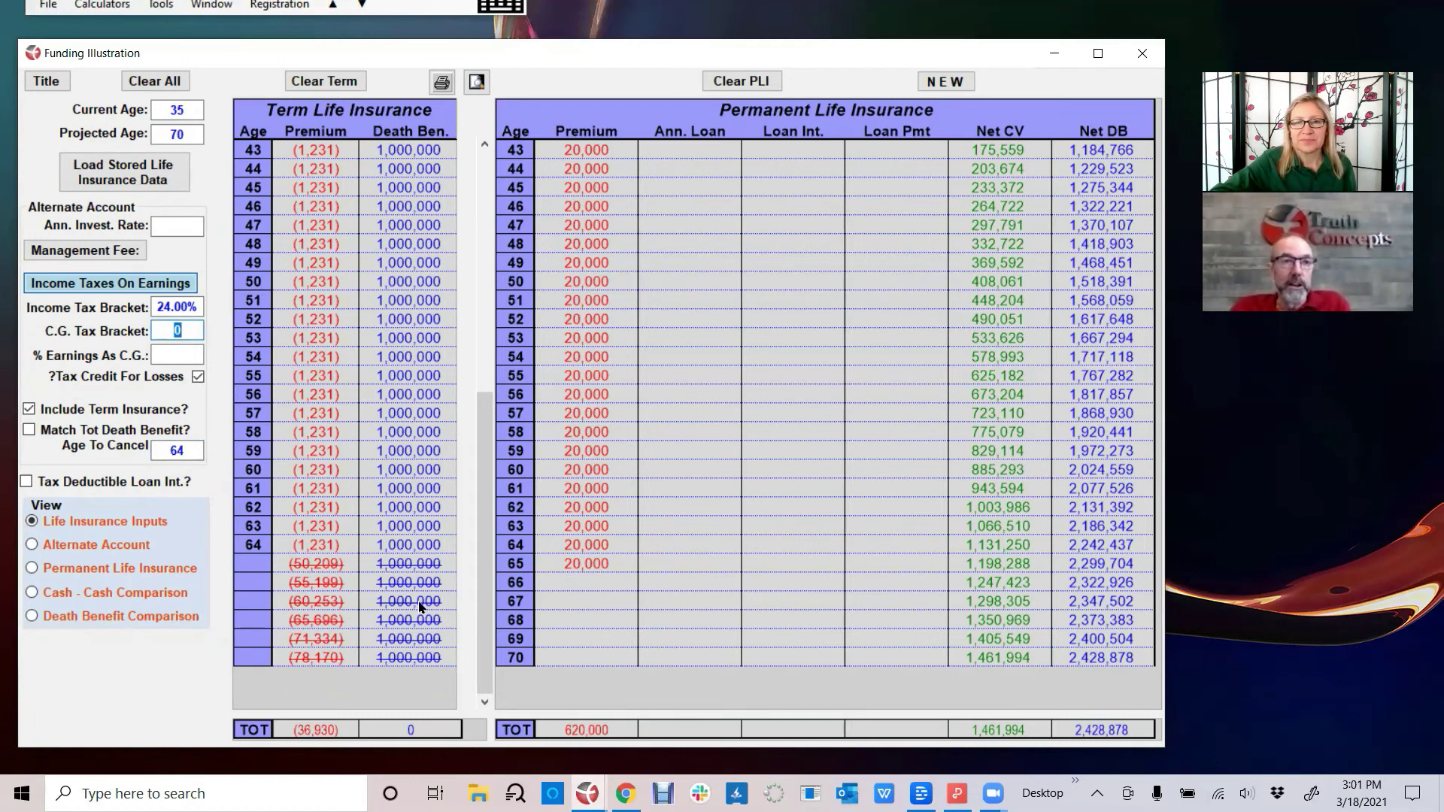
left_click(126, 668)
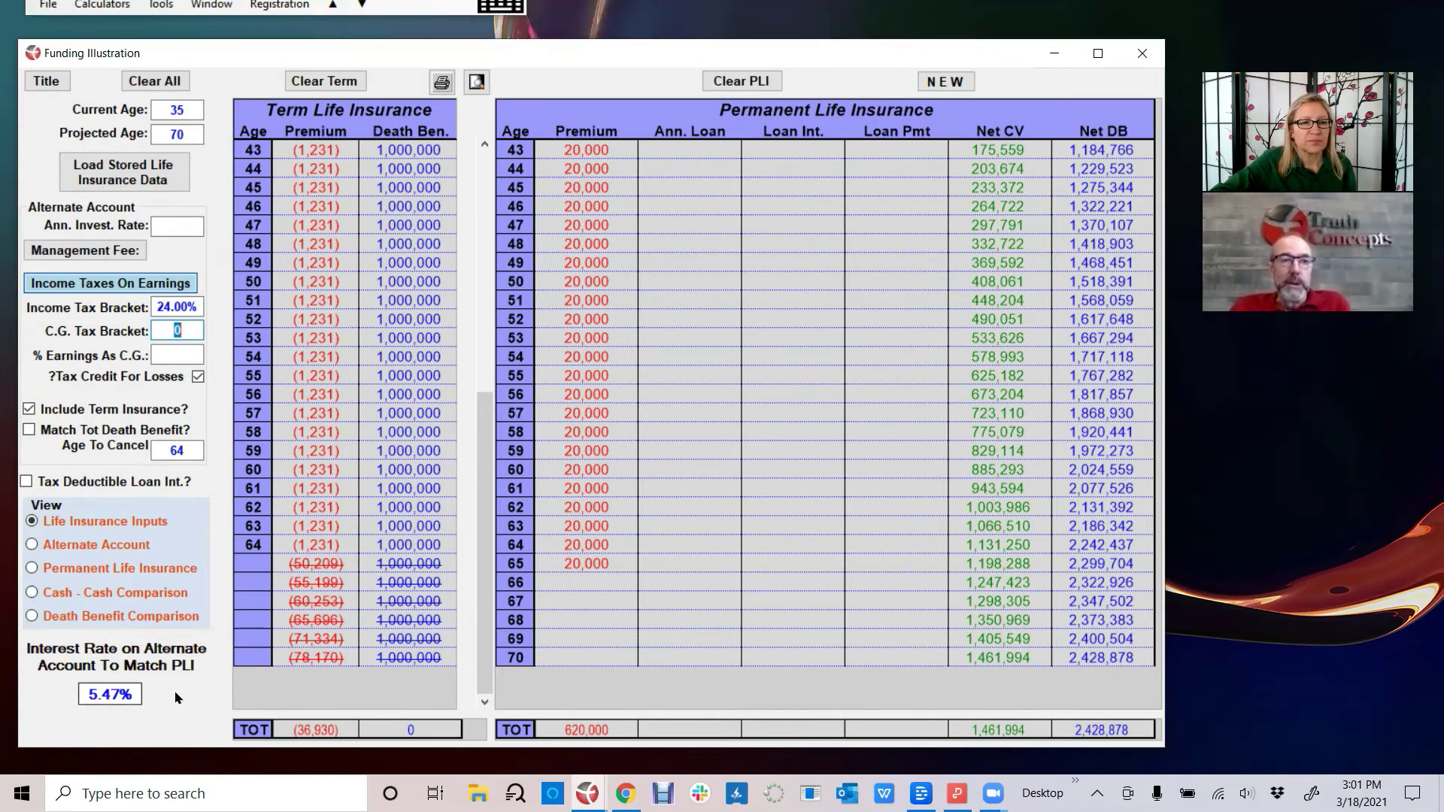